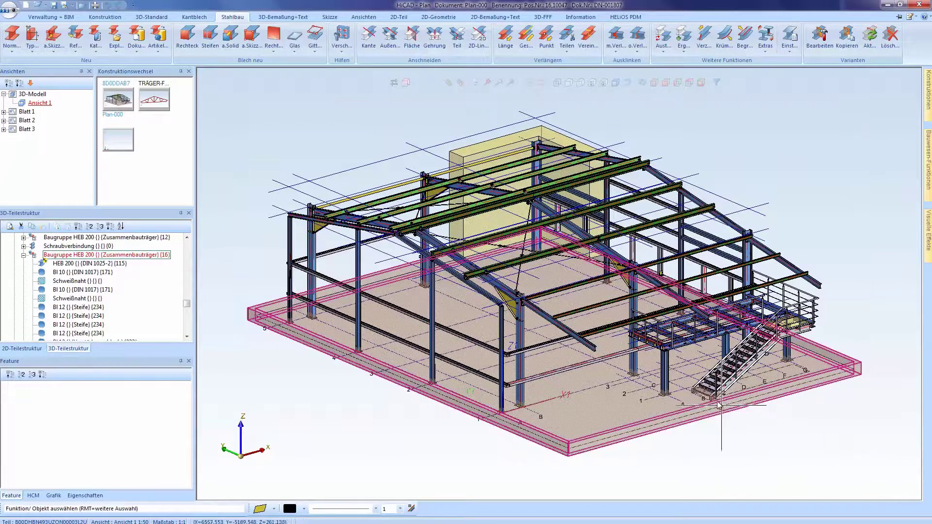
Zoom the 3D view in on the platform's HEB 200 beam and its stiffener plates
click(653, 349)
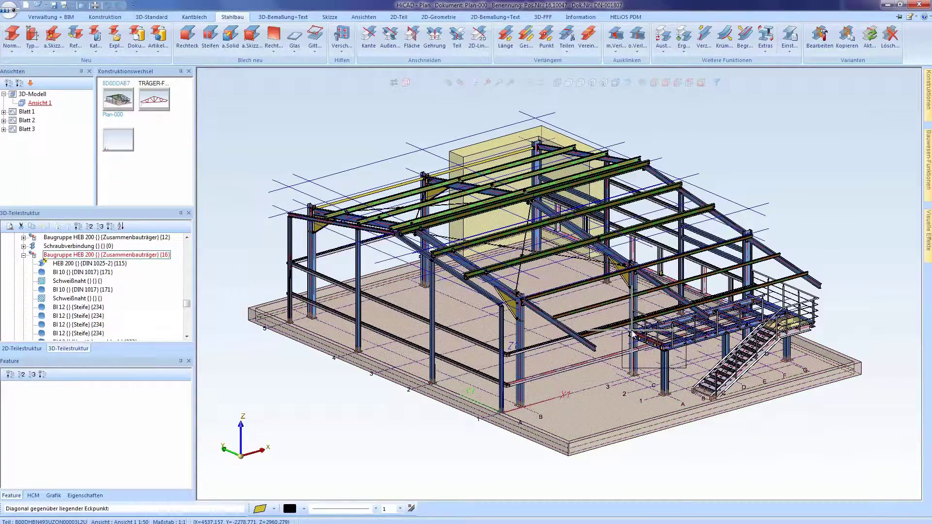
click(632, 331)
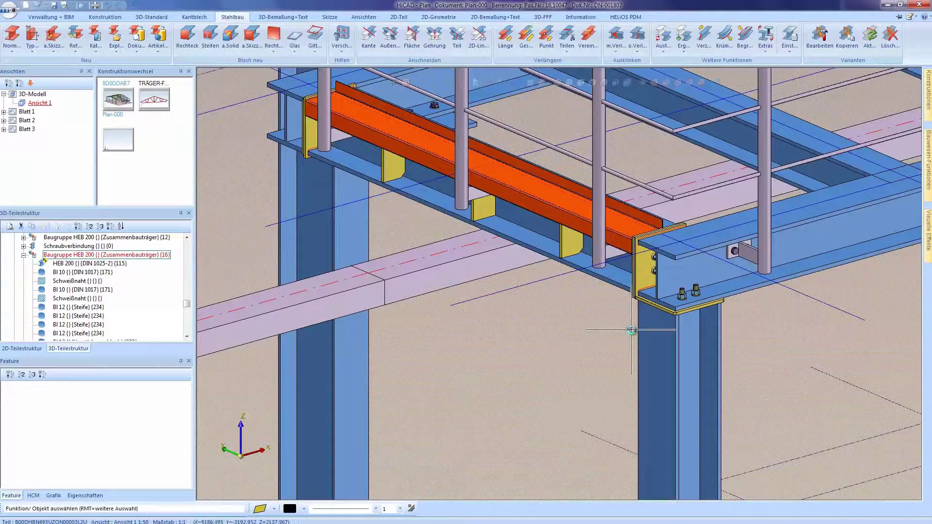
double_click(385, 175)
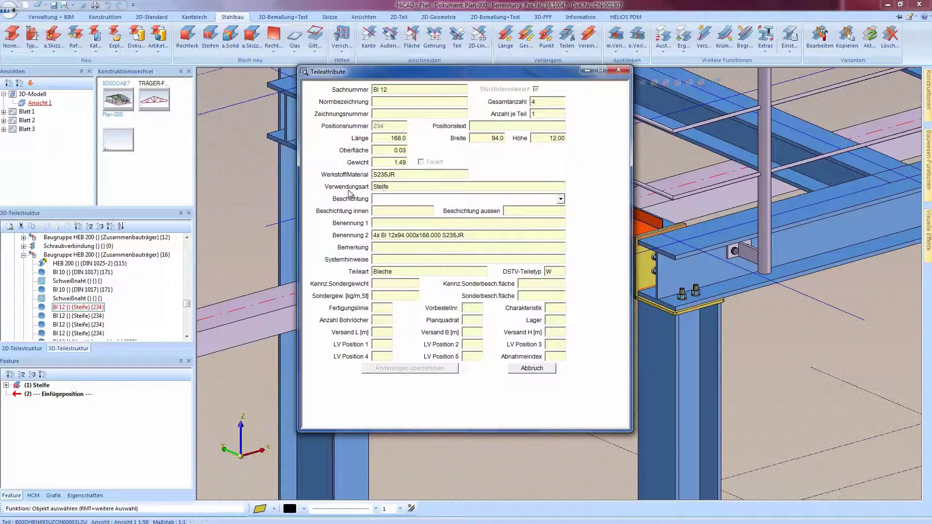
click(618, 70)
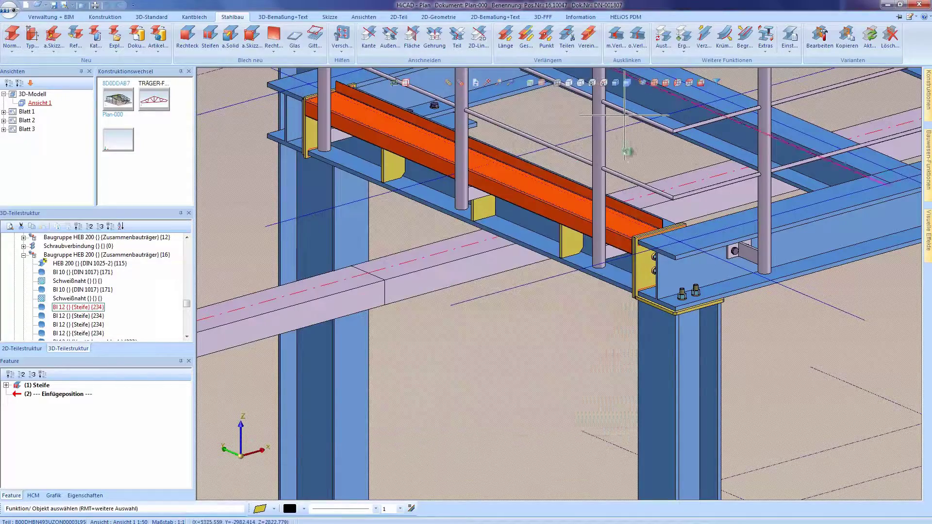
double_click(474, 219)
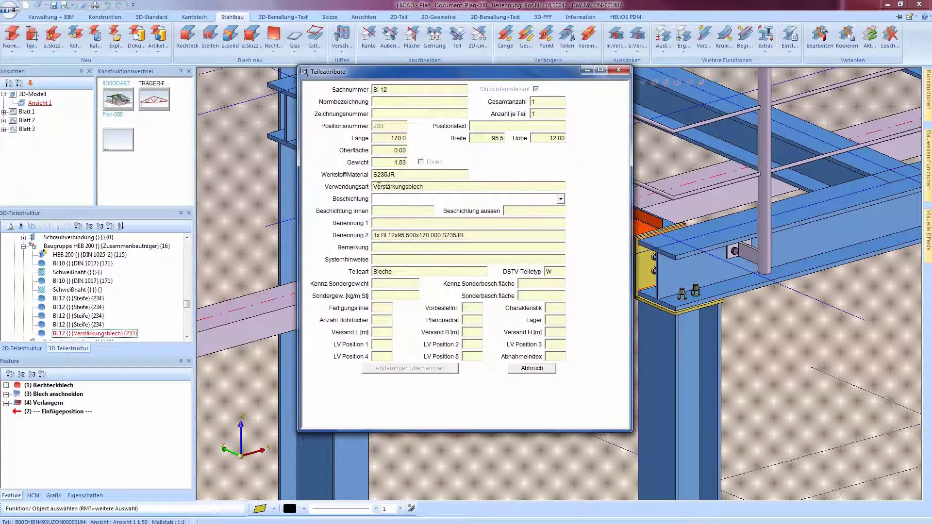
click(617, 72)
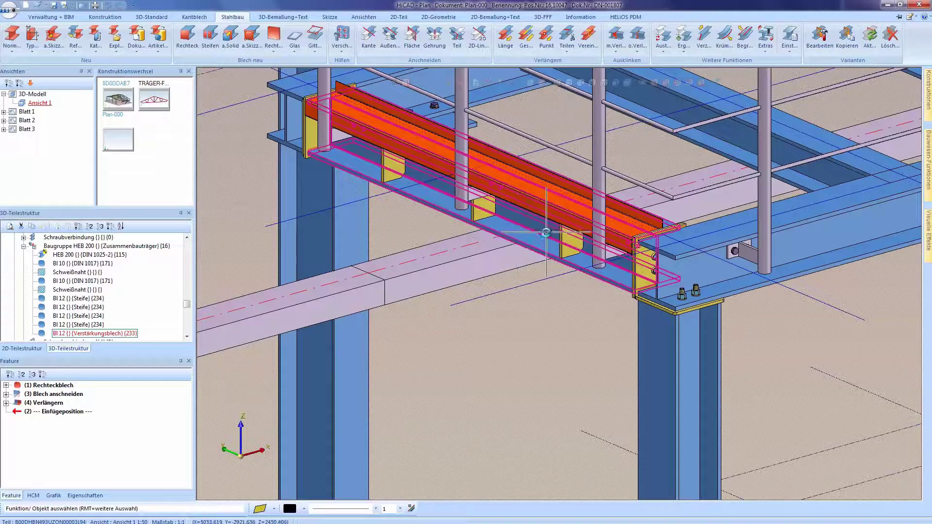
scroll(509, 237, down, 1)
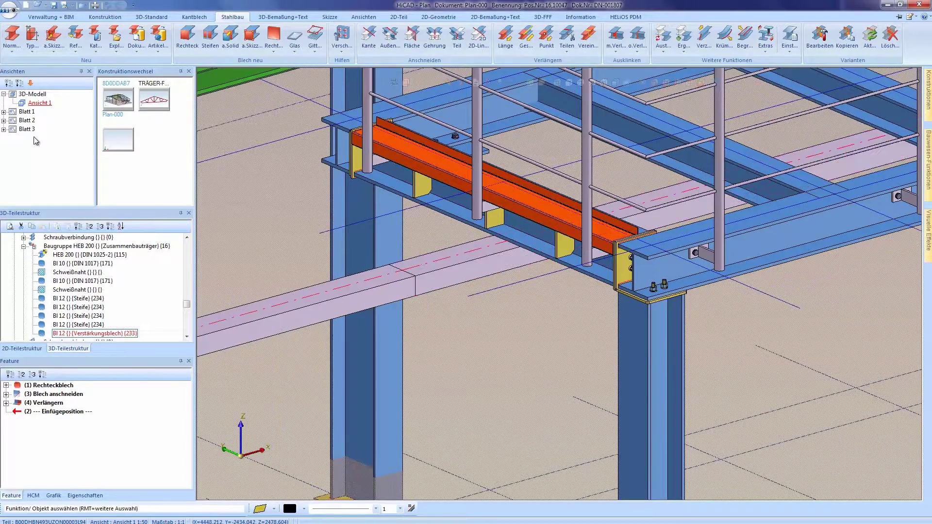
On sheet Blatt 2, move the HEB 200 top view's 394/960/406 dimension chain slightly lower
double_click(27, 120)
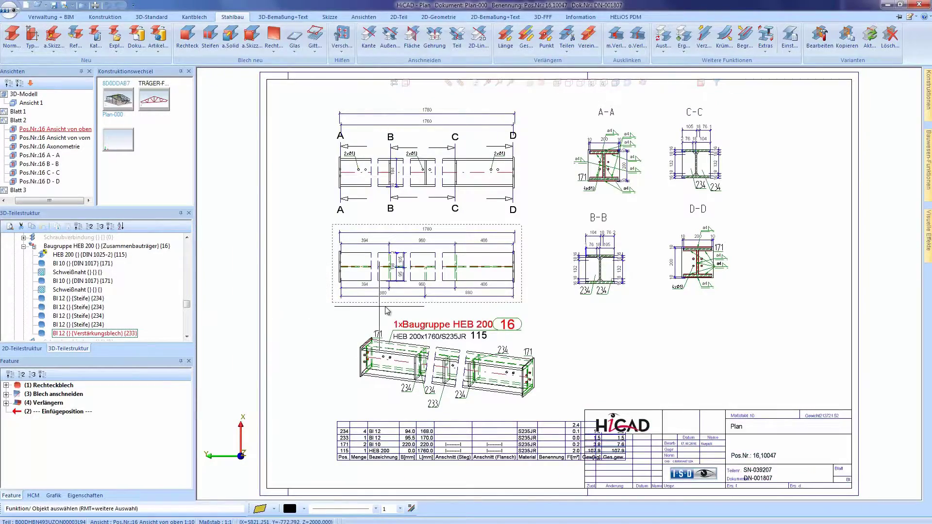
scroll(392, 302, up, 3)
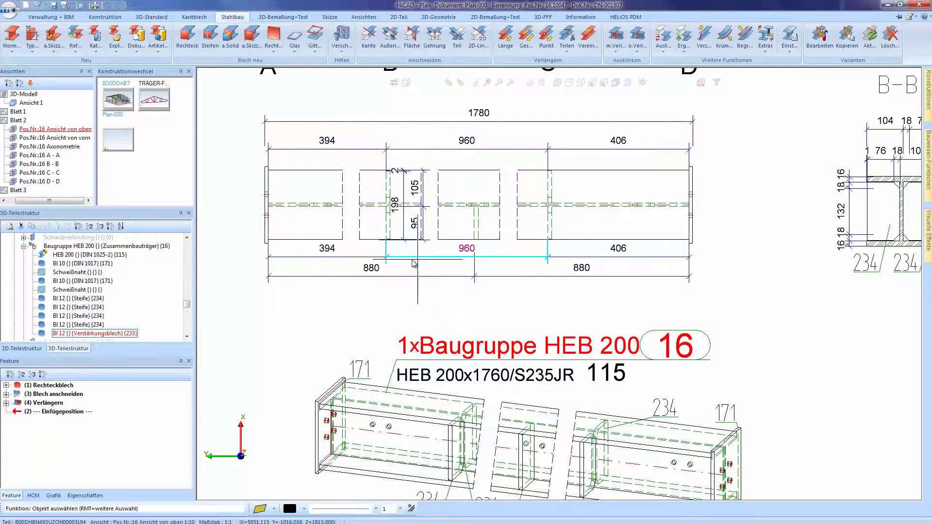
click(332, 261)
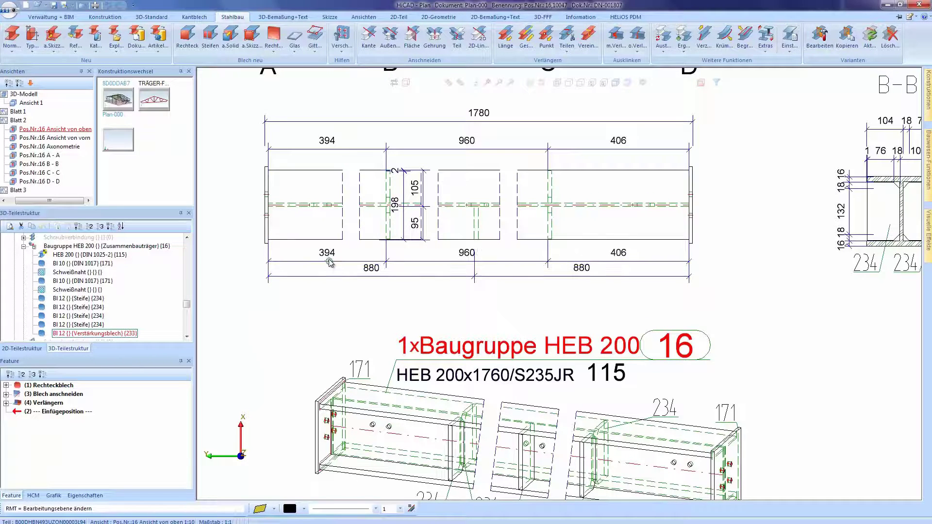
click(329, 262)
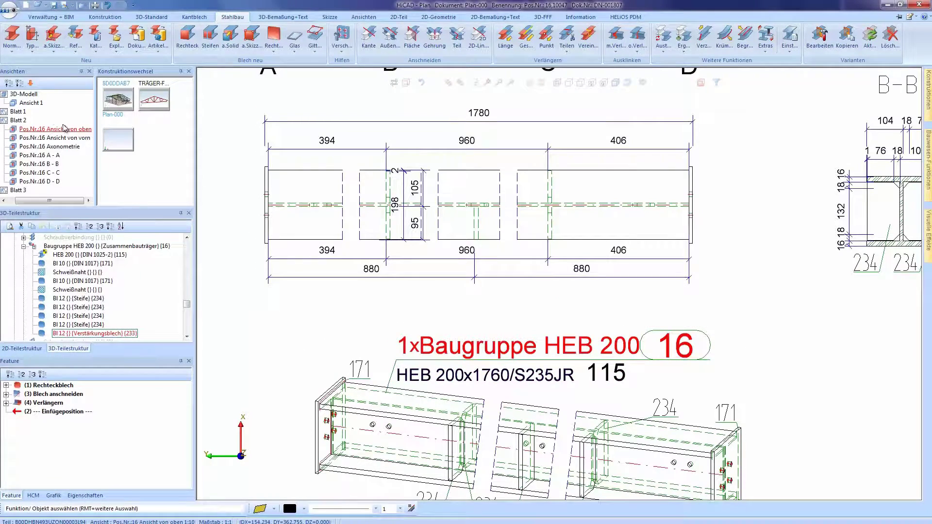
Back in Ansicht 1, pick the bent plate's corner edge to show its 134, 40 and 55 dimensions
double_click(31, 103)
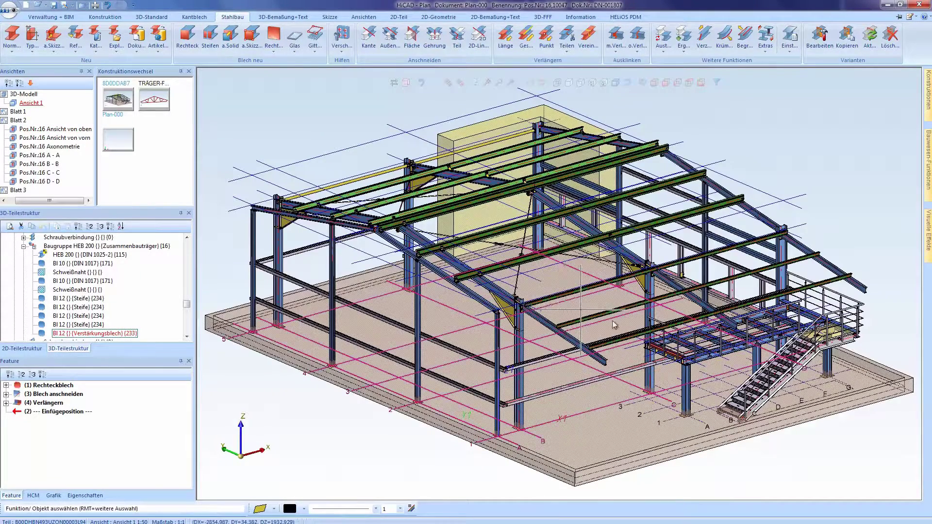
scroll(651, 339, up, 5)
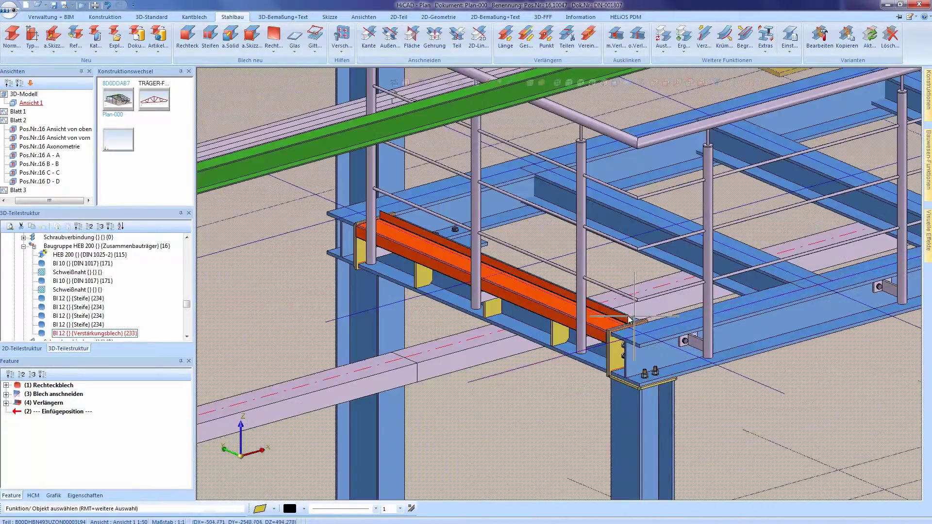
click(634, 320)
scroll(644, 321, up, 3)
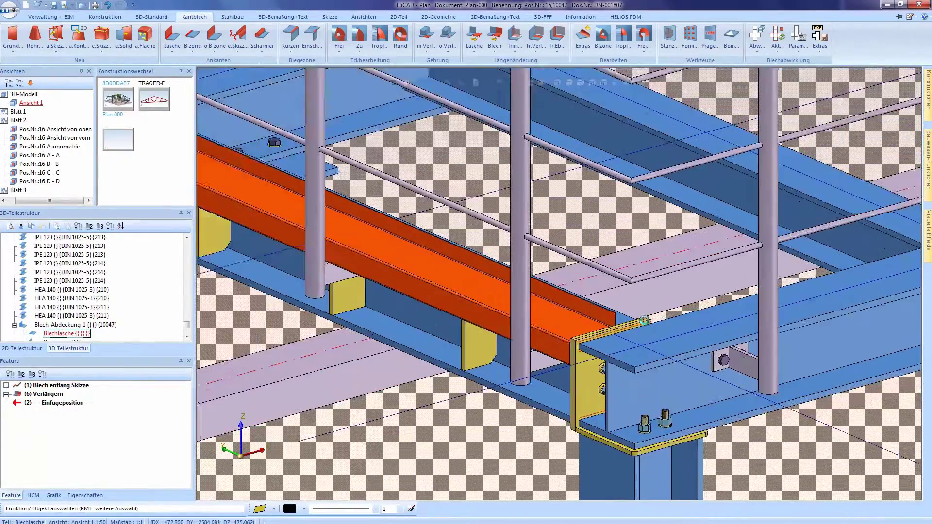
scroll(643, 321, up, 4)
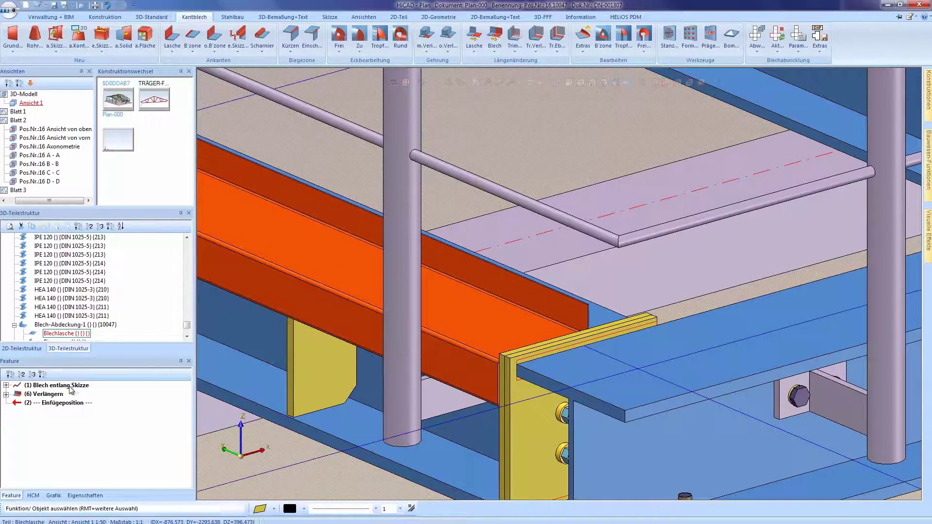
scroll(548, 384, up, 2)
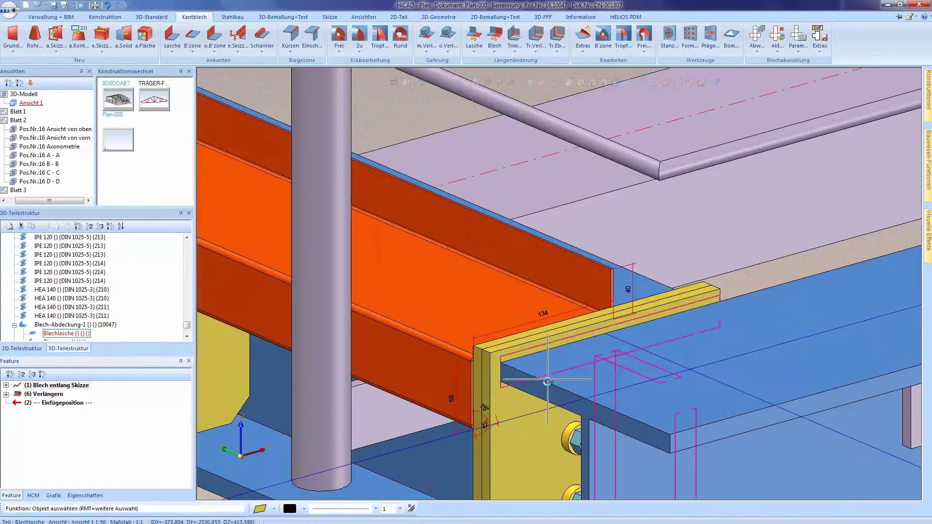
scroll(547, 384, up, 1)
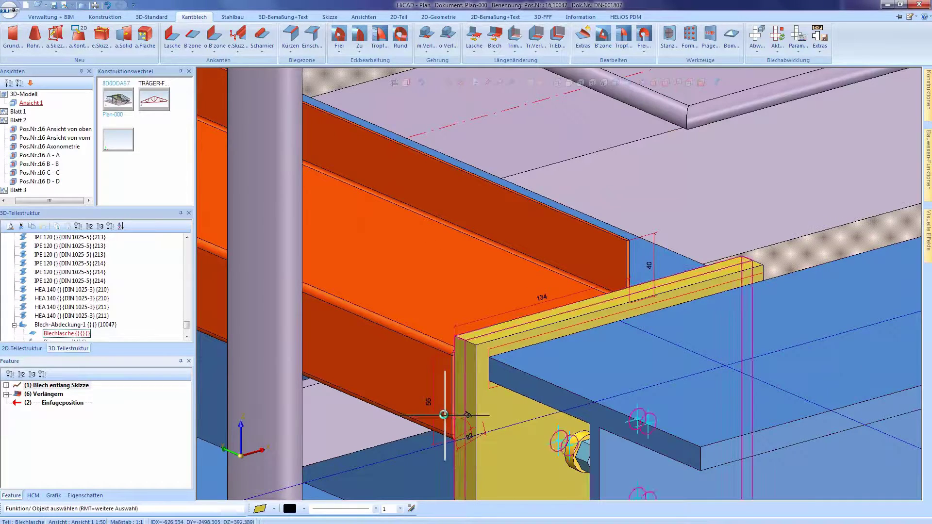
click(431, 406)
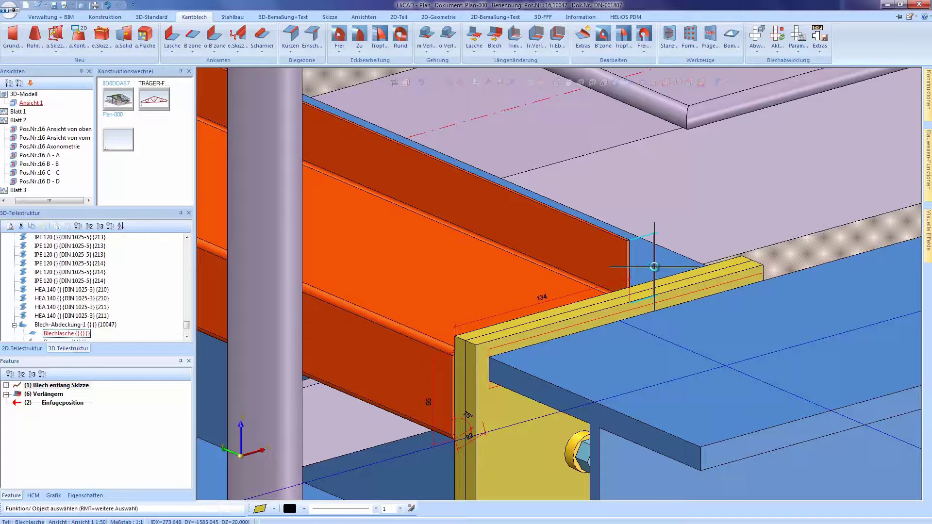
Review the bent plate drawing on Blatt 3, then open the TRÄGER-FW-BINDER truss model
double_click(19, 190)
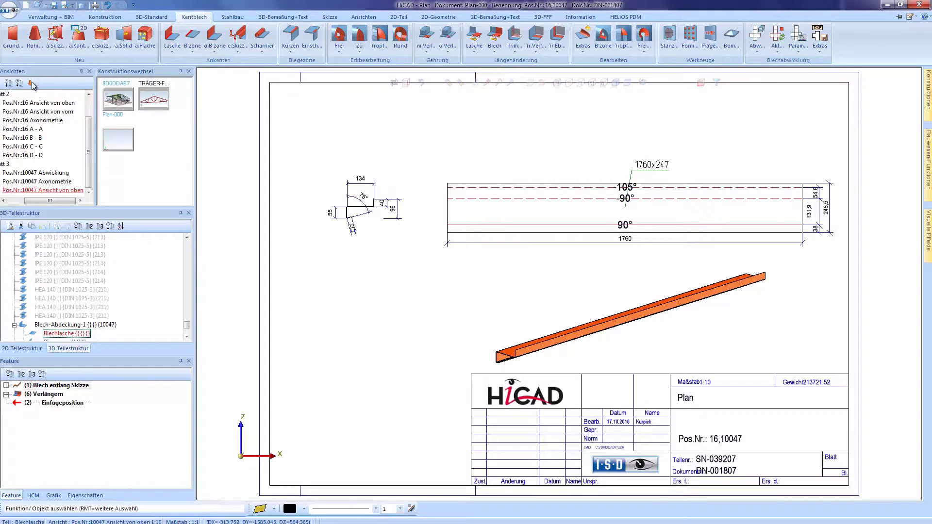
click(8, 84)
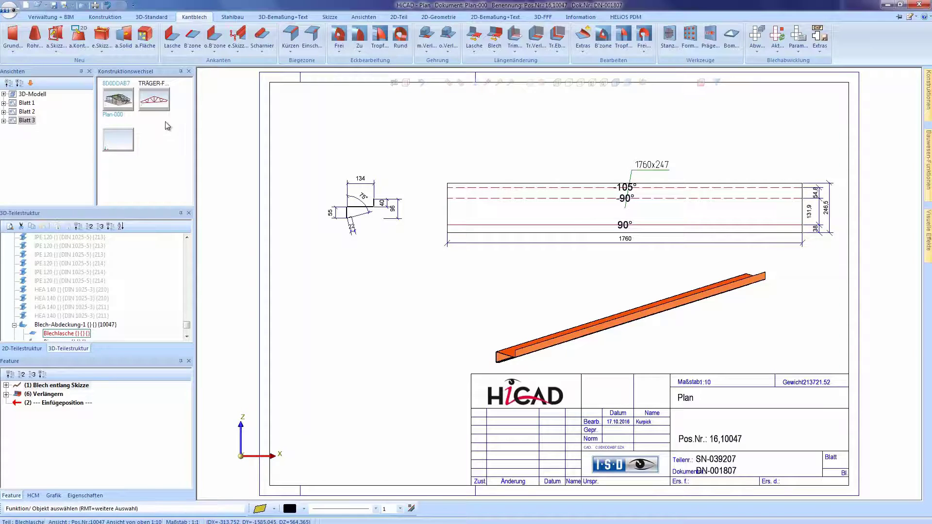
click(153, 99)
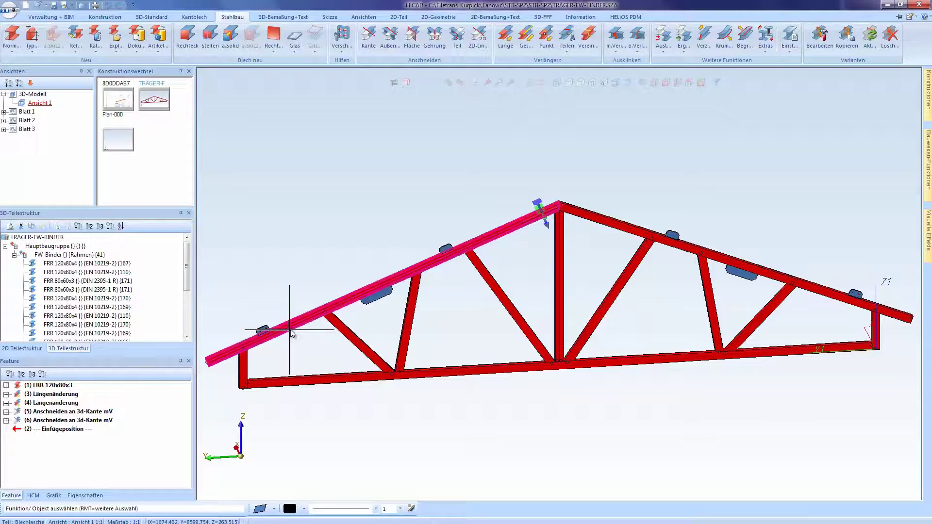
On truss sheet Blatt 2, move the 500/1369 dimension chain higher above the upper chord
double_click(26, 120)
scroll(329, 176, up, 5)
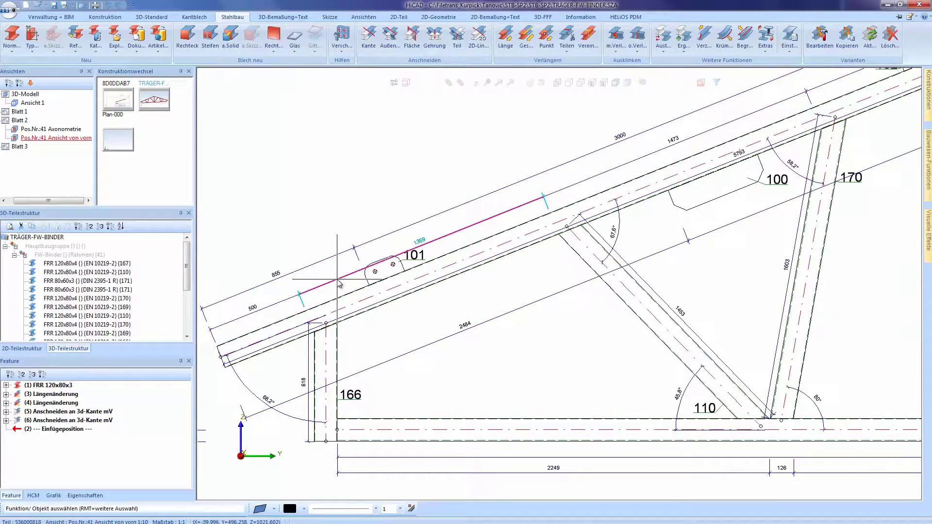
click(339, 286)
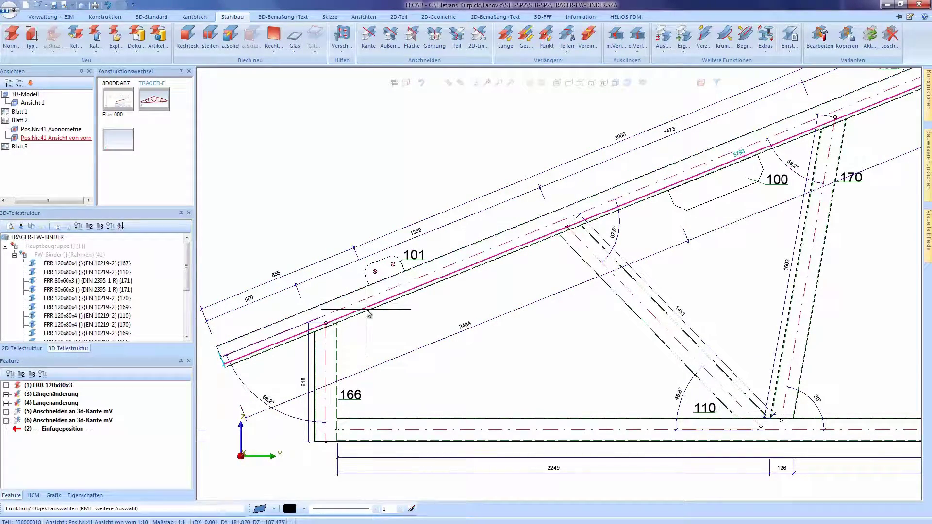
scroll(368, 315, down, 1)
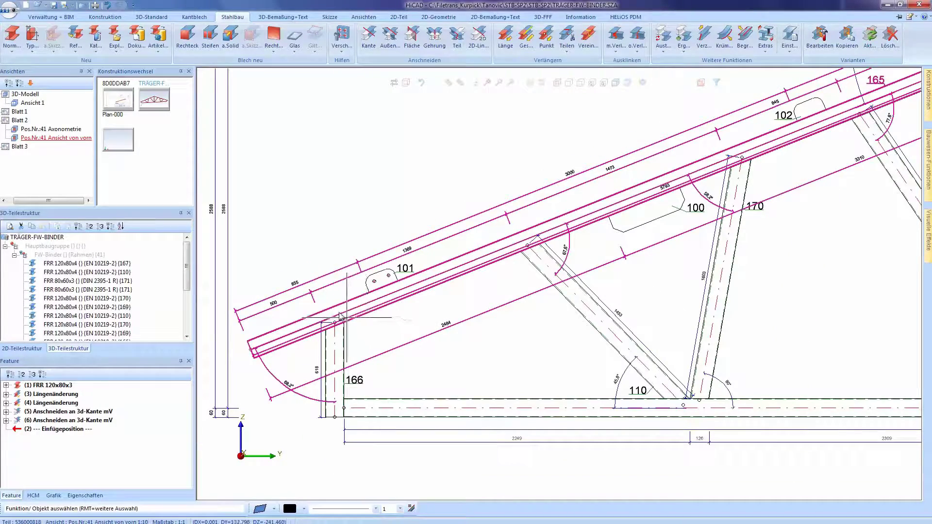
scroll(309, 297, up, 1)
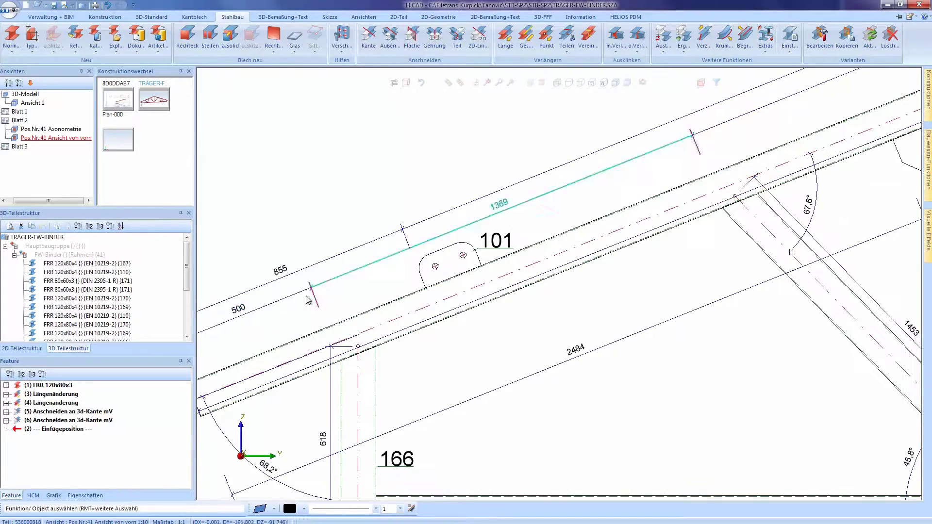
click(309, 296)
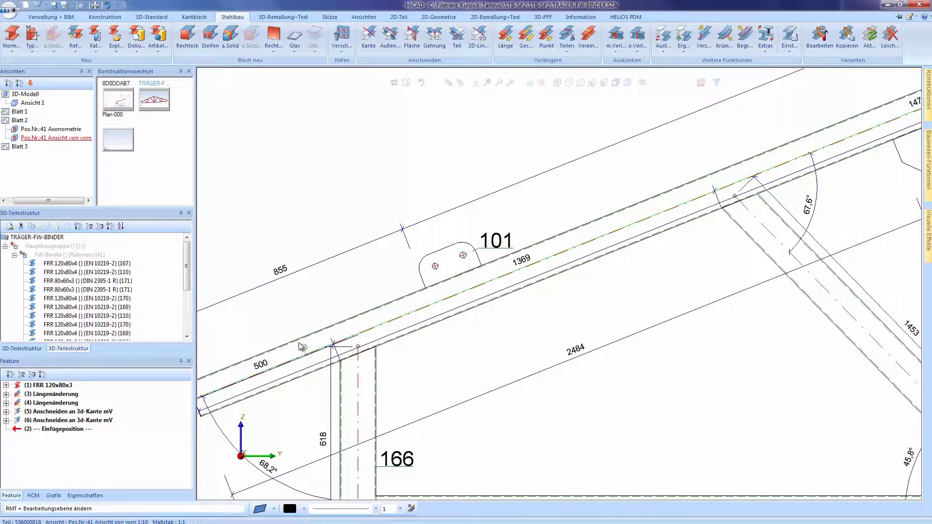
click(285, 318)
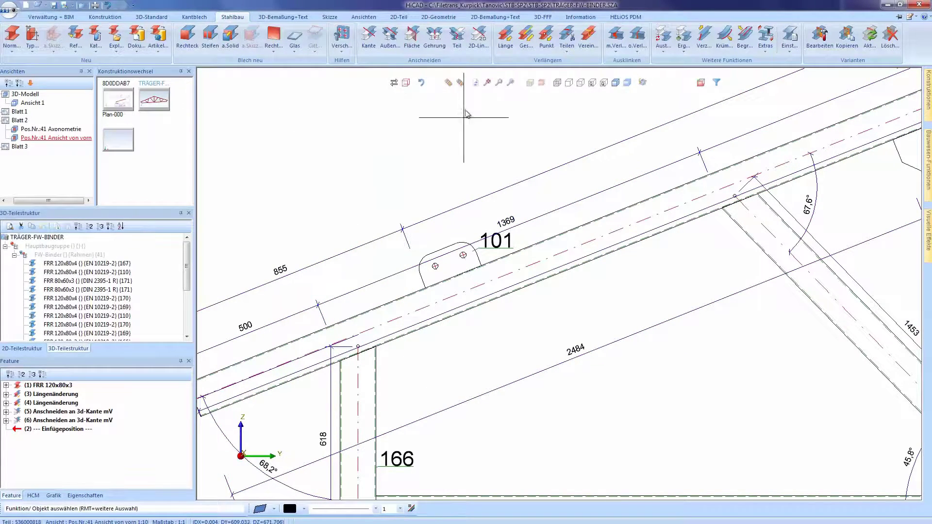
Set Maßketten für Nebenteile to 'die 1. und die letzte Bohrung' in the bore dimensioning settings
click(489, 81)
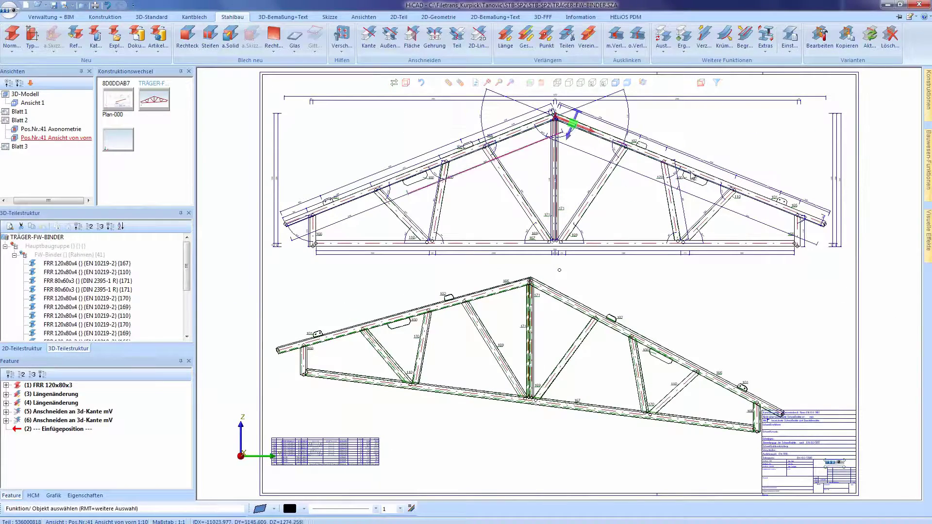
click(790, 42)
click(836, 125)
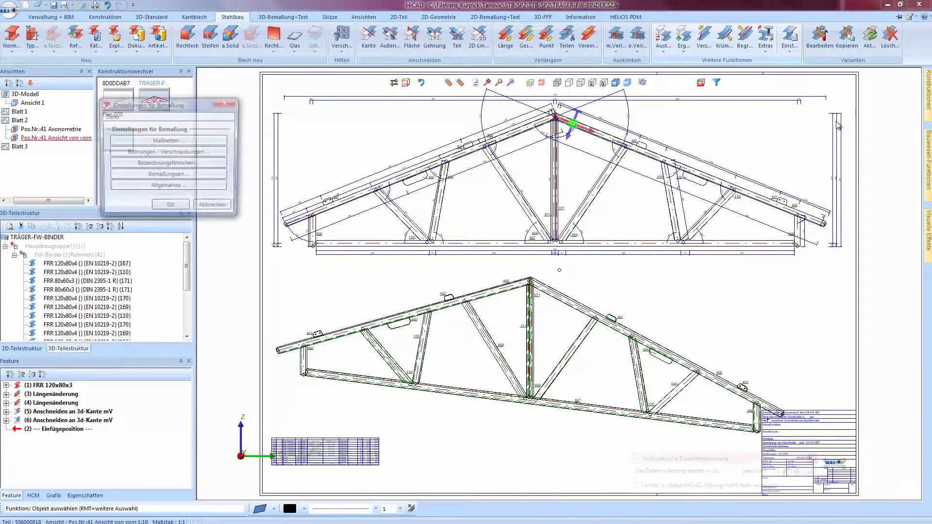
click(190, 152)
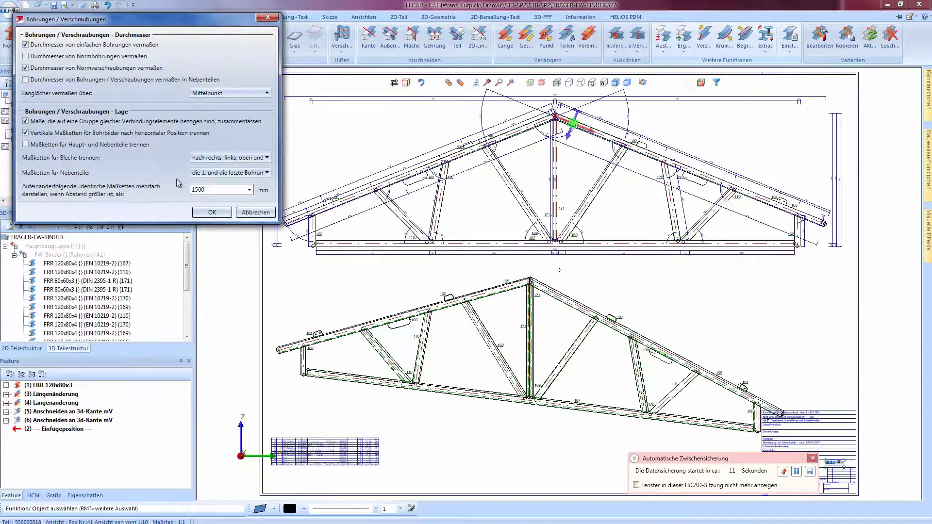
click(216, 176)
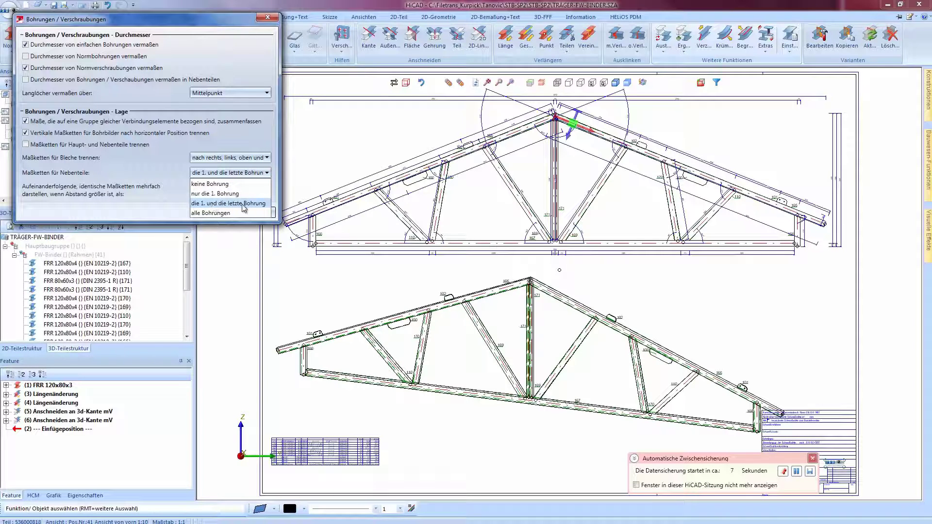
click(249, 146)
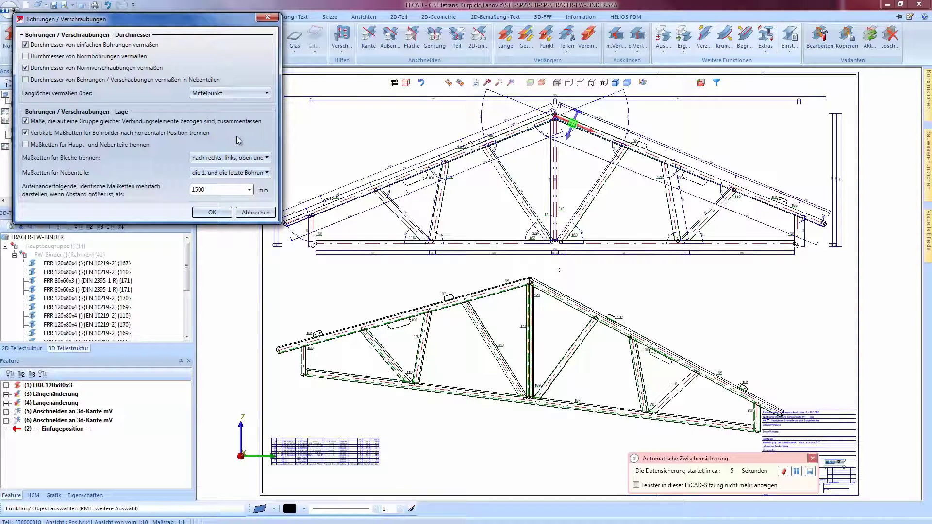
click(256, 213)
click(228, 209)
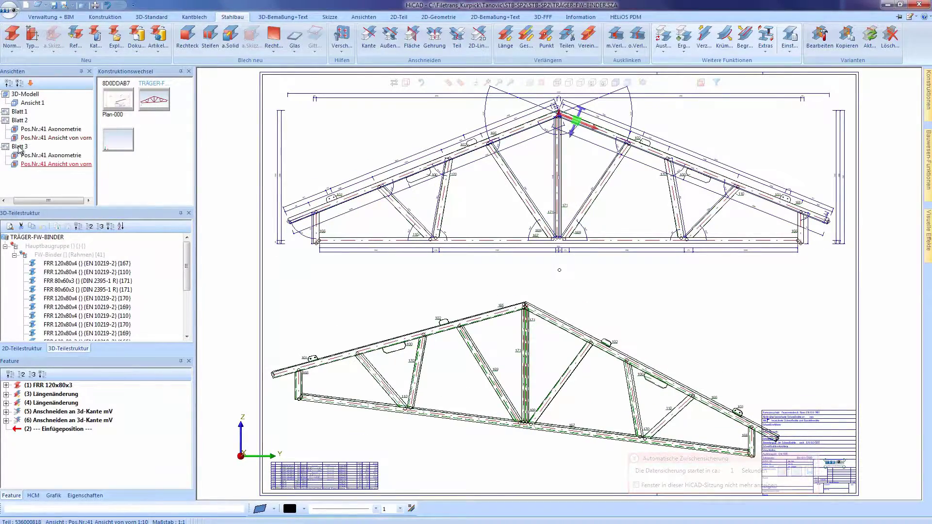
Zoom along the upper chord on Blatt 3 to inspect plates 101, 100 and 102
scroll(365, 209, up, 8)
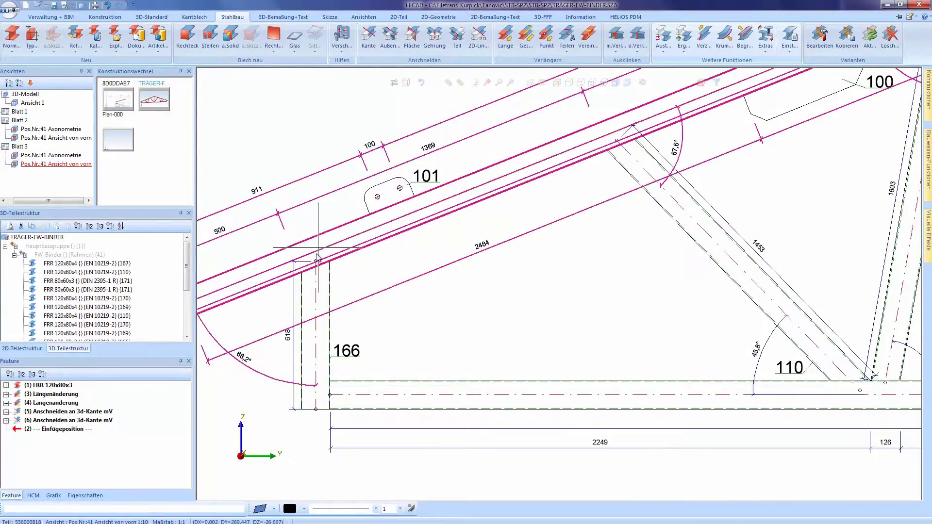
scroll(316, 255, down, 5)
scroll(487, 219, up, 4)
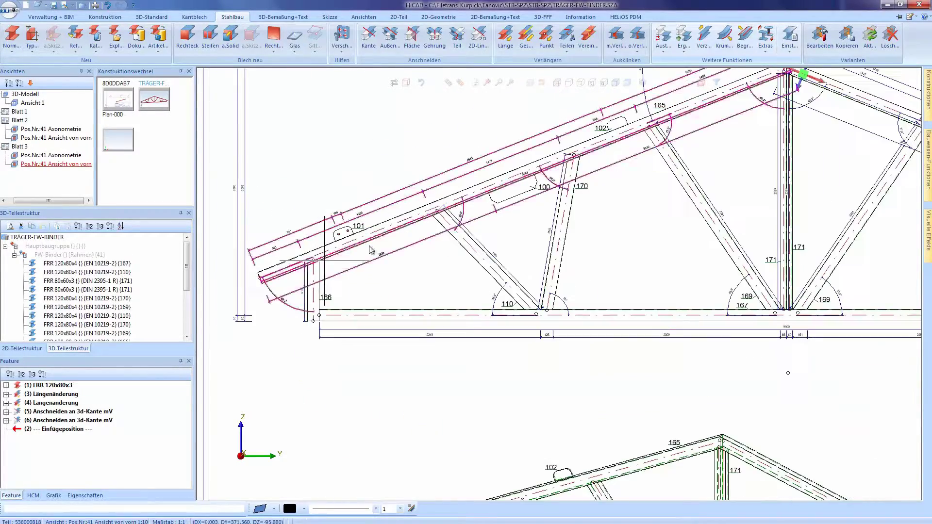
scroll(481, 233, down, 3)
scroll(631, 117, up, 2)
scroll(595, 118, down, 1)
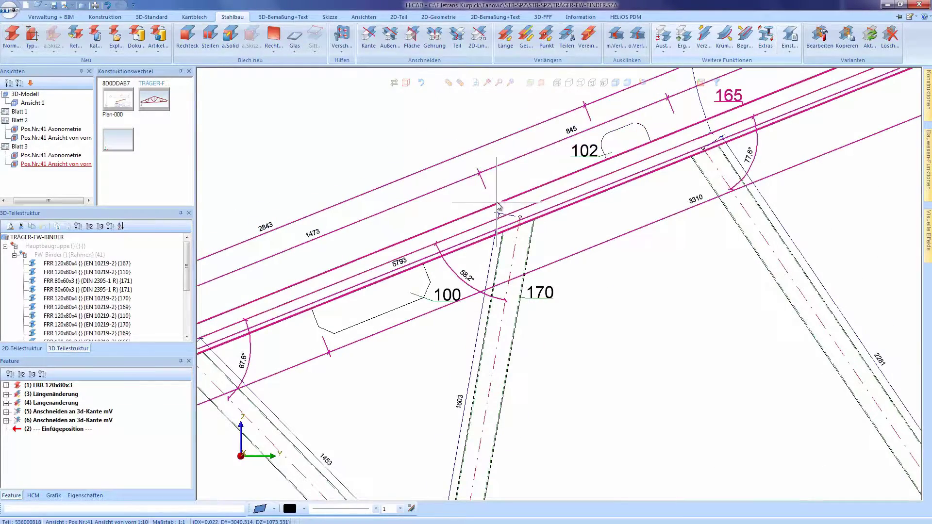
scroll(480, 180, down, 1)
scroll(480, 180, down, 1)
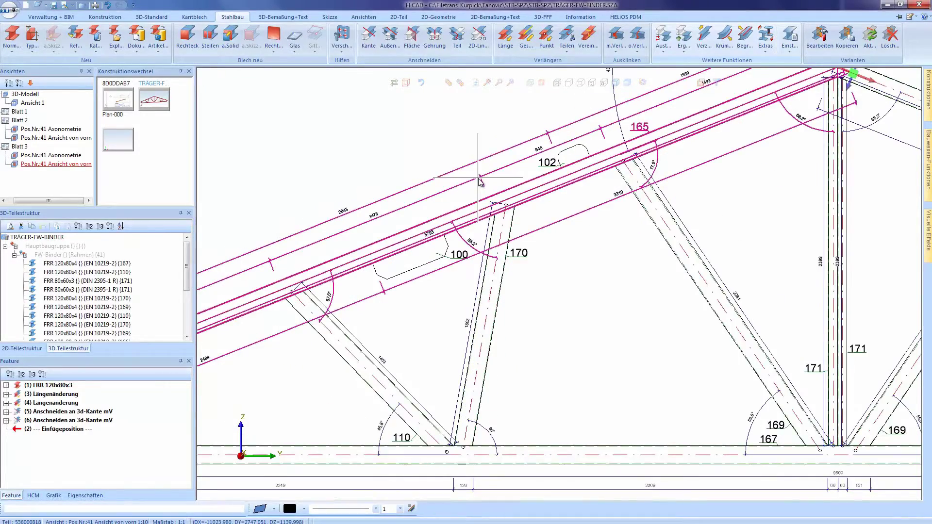
scroll(480, 182, down, 1)
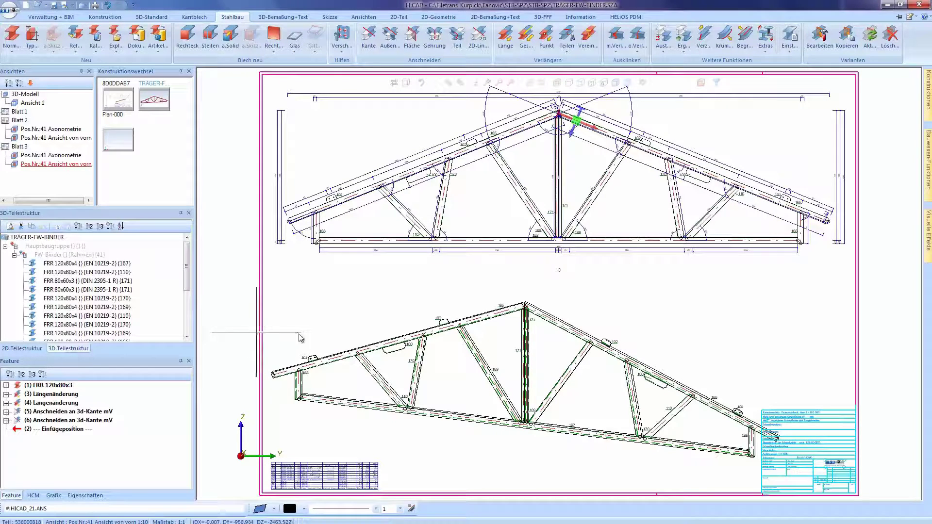
Switch to the Plan-000 drawing and display its 3D steel hall model
click(115, 102)
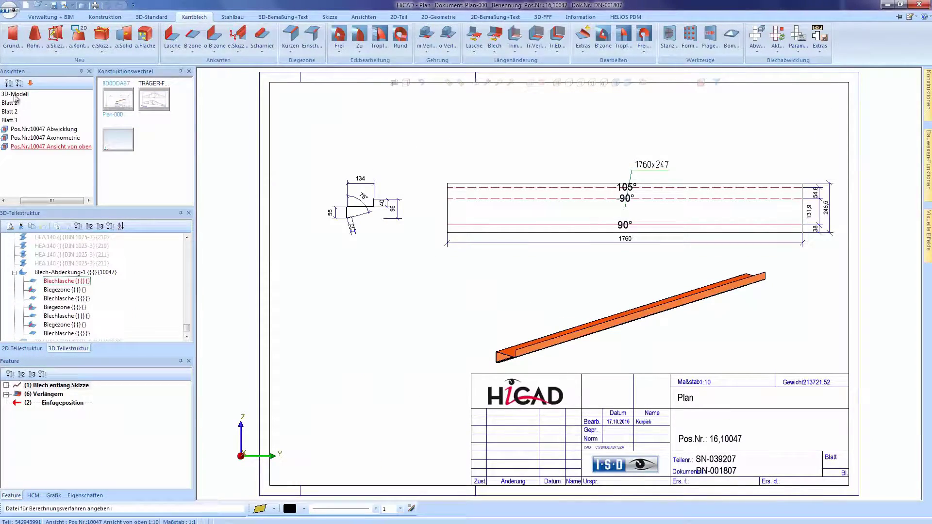
double_click(16, 94)
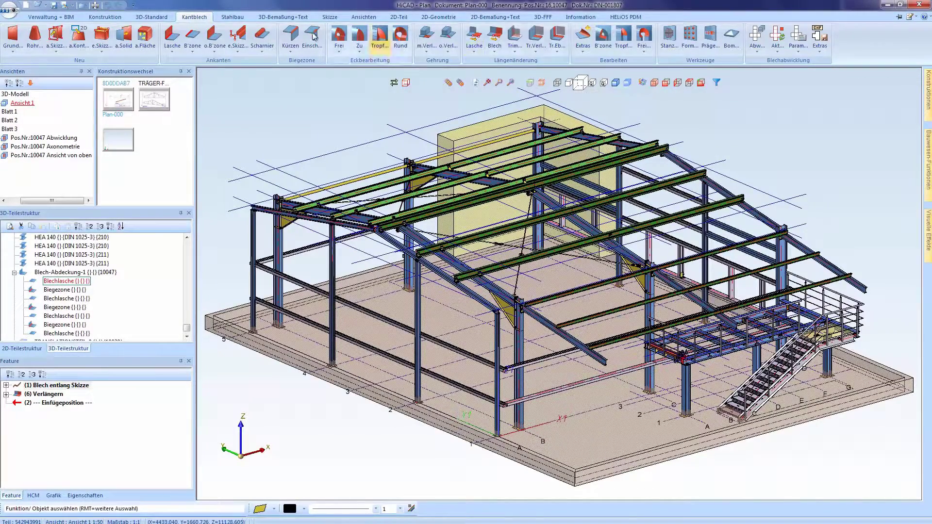
click(120, 18)
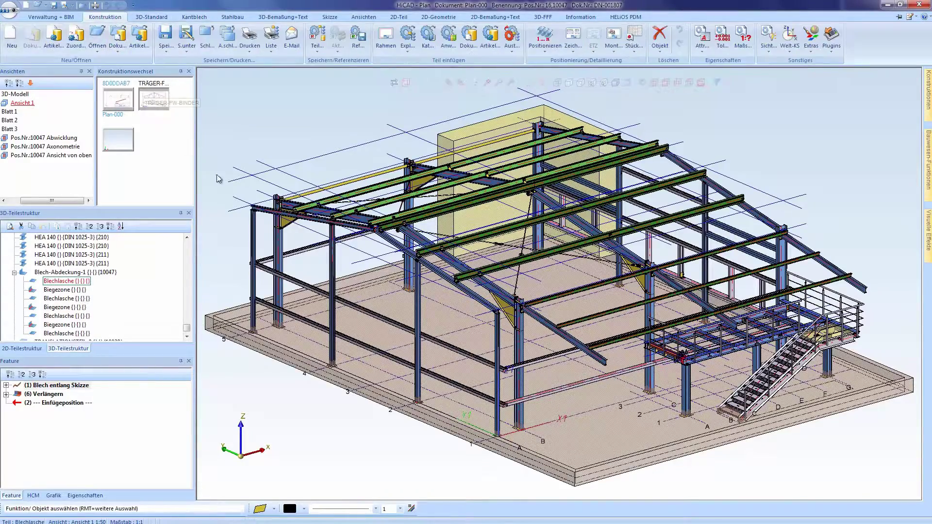
Export a Mengenliste parts list of the hall to Excel with the HiCAD_Stahlbau configuration
click(634, 38)
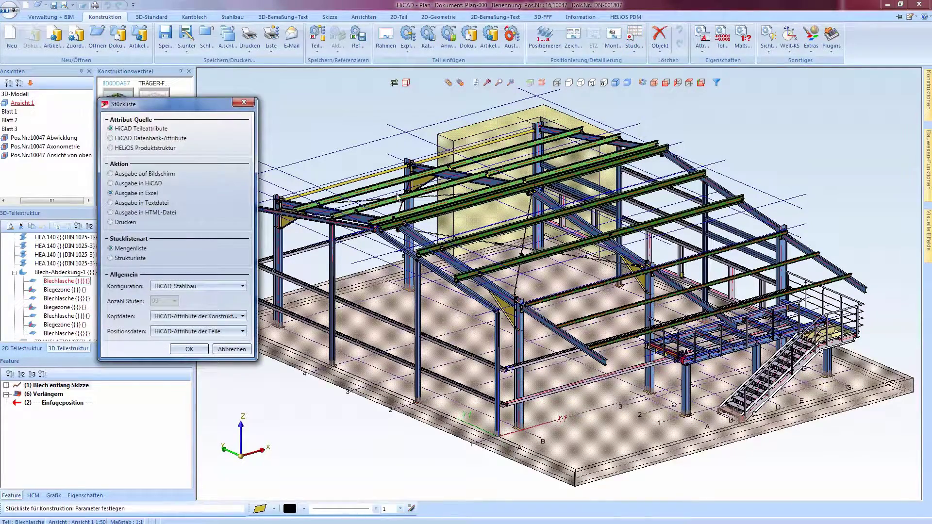
click(194, 349)
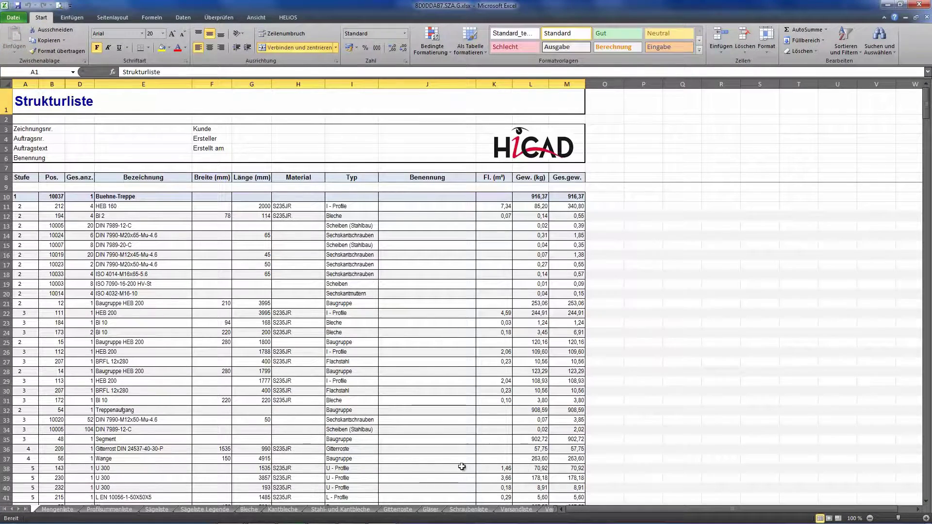
Go to the Versandliste sheet and scroll through the assemblies, such as Baugruppe IPE 270, and their preview images
click(517, 510)
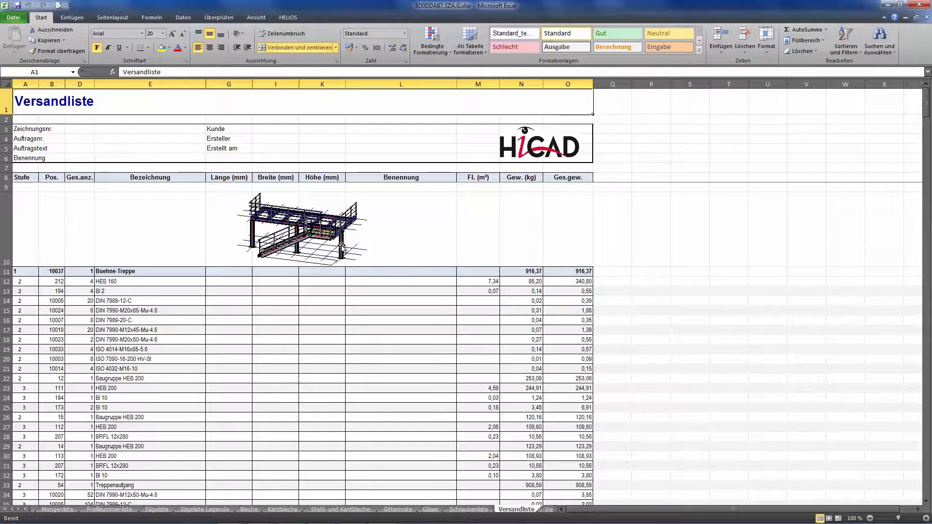
scroll(359, 240, down, 18)
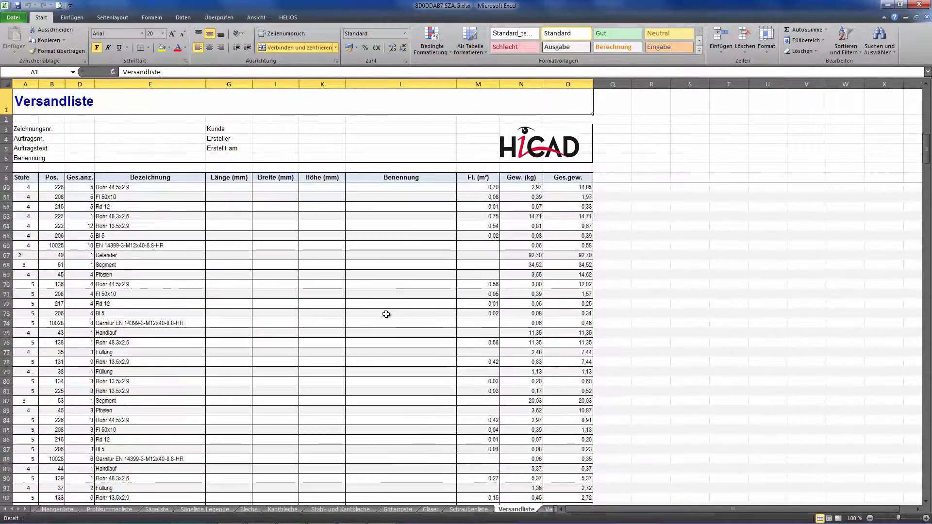
scroll(386, 315, down, 20)
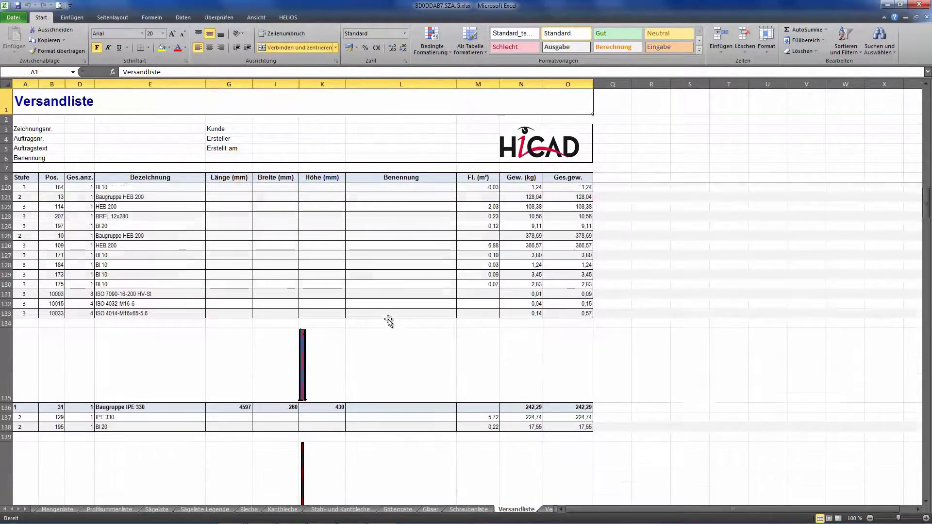
scroll(388, 322, down, 1)
scroll(316, 393, down, 1)
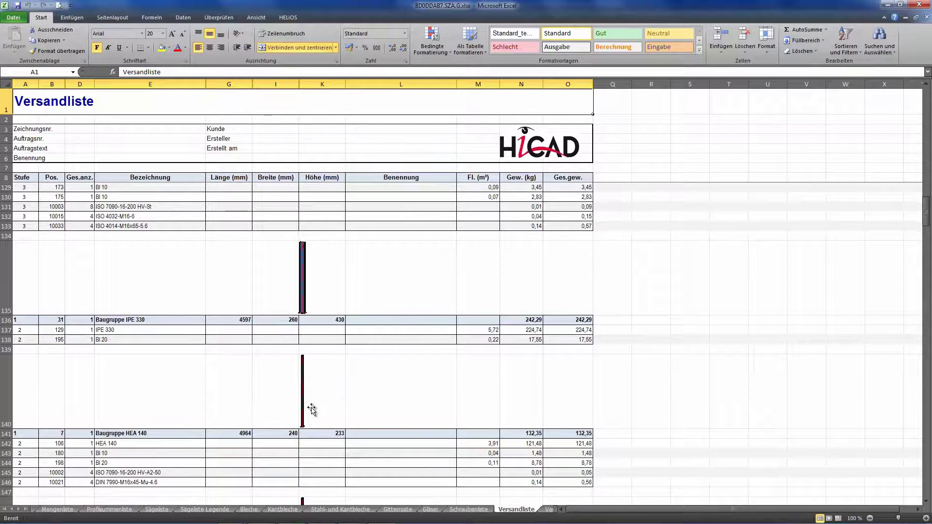
scroll(312, 410, down, 2)
scroll(311, 413, down, 2)
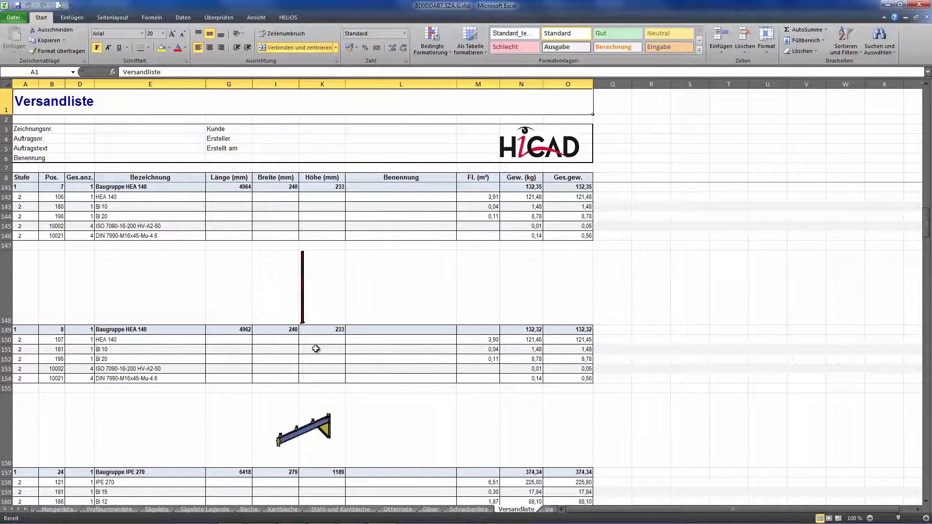
scroll(313, 352, down, 4)
scroll(333, 374, down, 5)
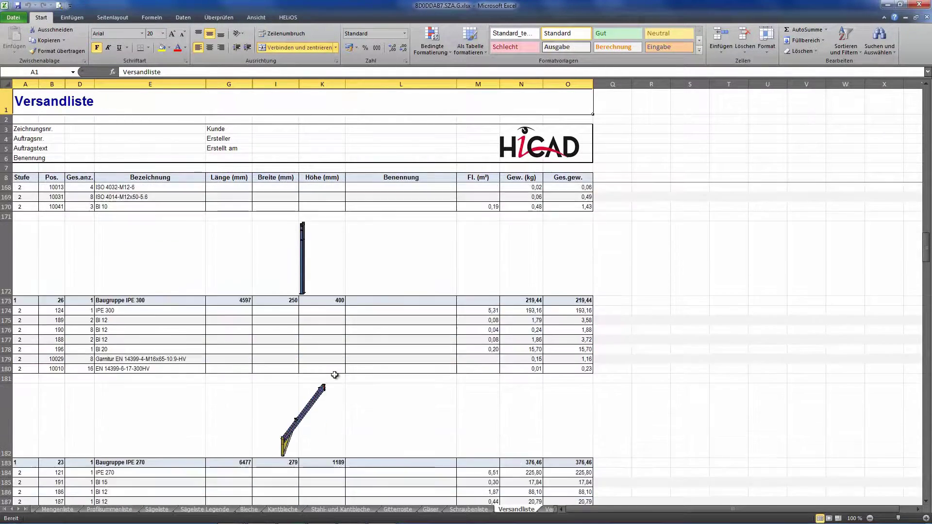
scroll(335, 375, down, 1)
scroll(333, 377, down, 1)
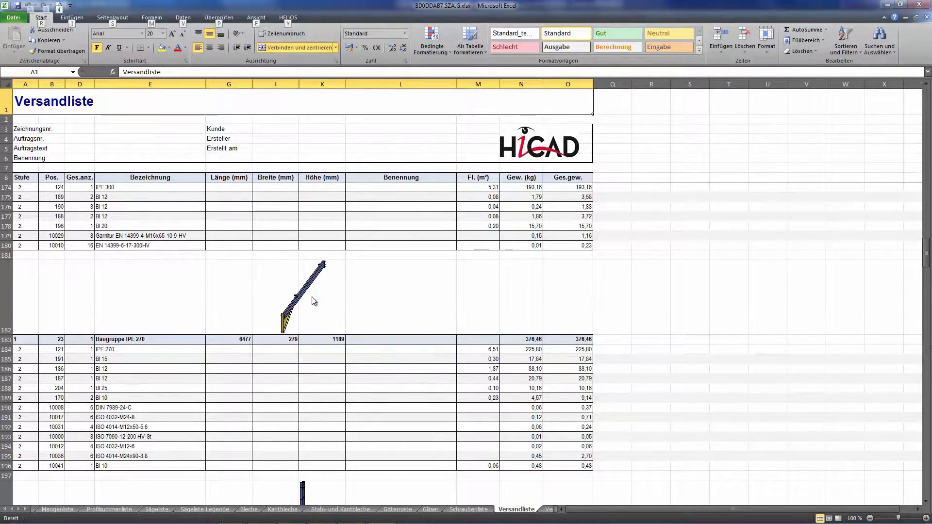
Leave the Excel Versandliste and bring the HiCAD 3D steel hall model back on screen
key(alt+Tab)
key(Tab)
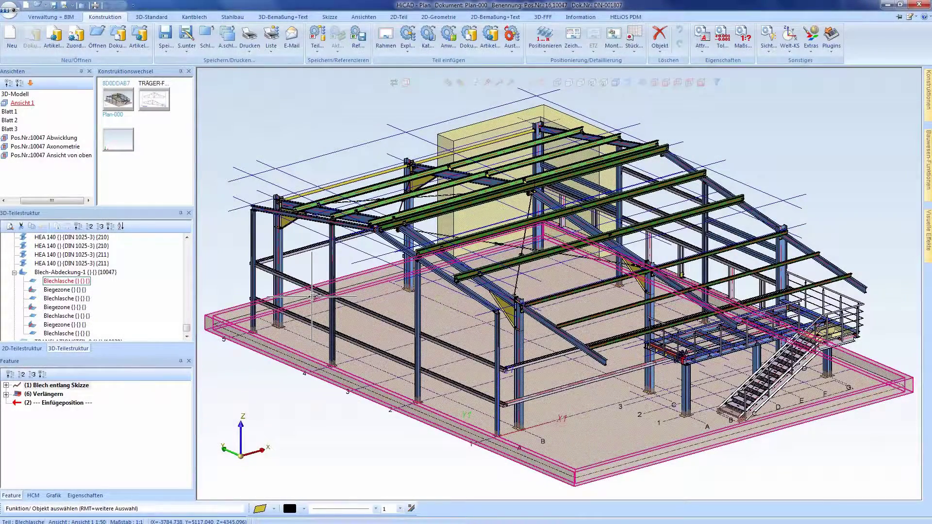